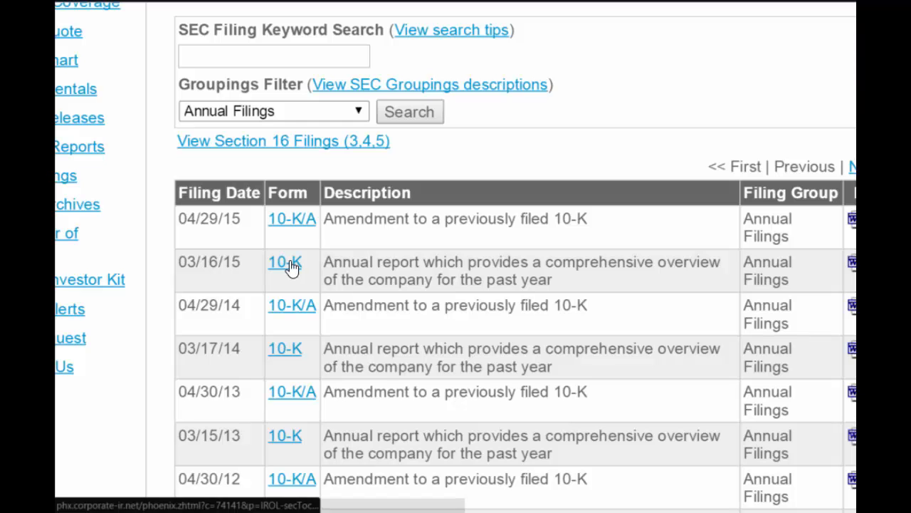
# Download the PDF version of the 10-K filed 03/16/15 and open it at the consolidated balance sheets.
pyautogui.hscroll(5, 711, 366)
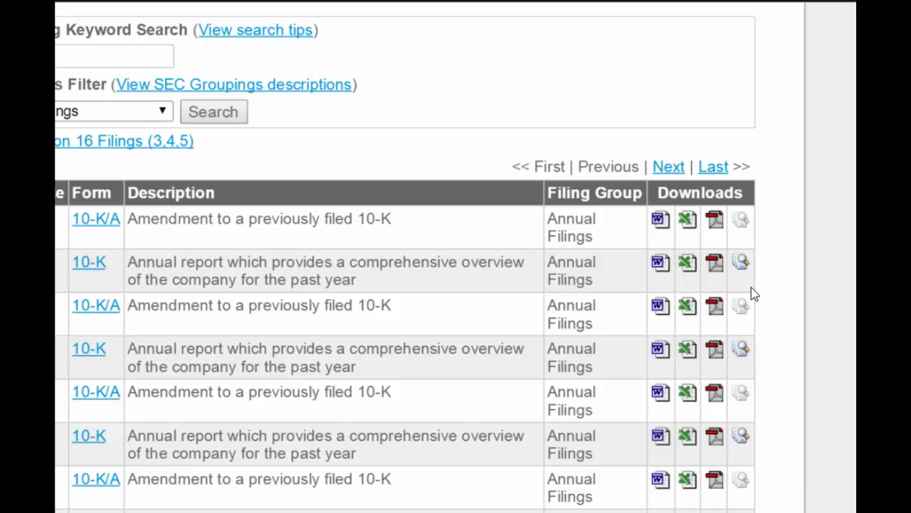
pyautogui.click(715, 265)
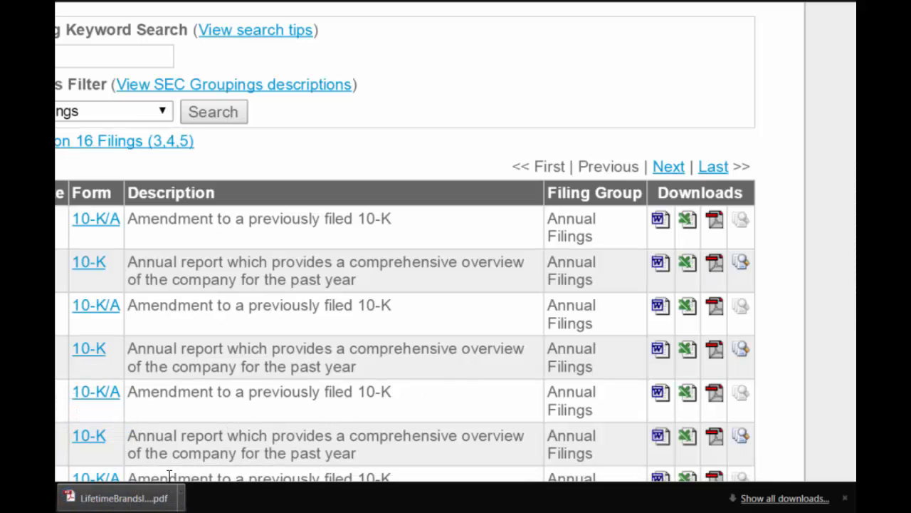
pyautogui.click(152, 496)
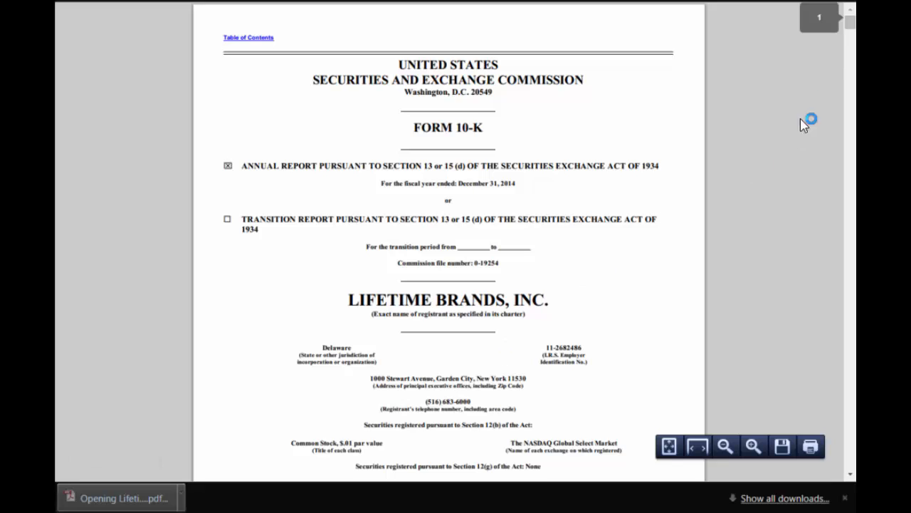
pyautogui.moveTo(850, 25); pyautogui.dragTo(851, 295)
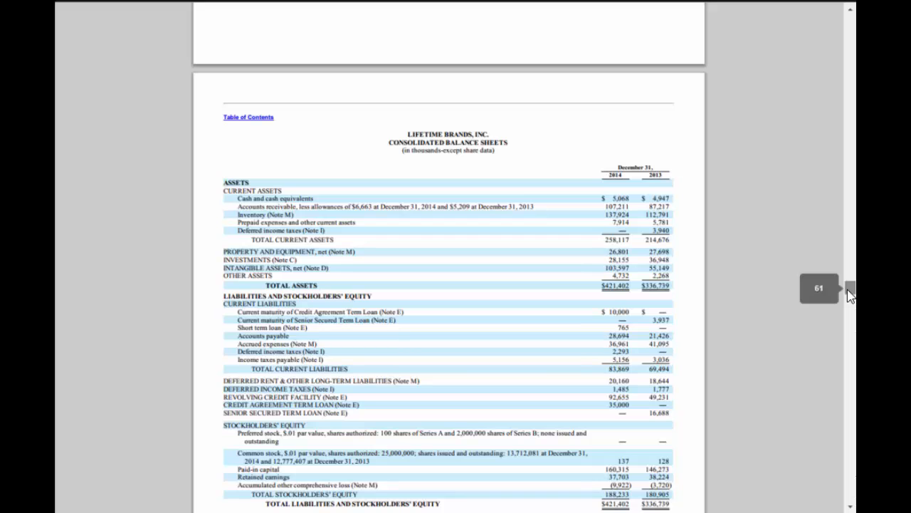
pyautogui.scroll(3, 847, 301)
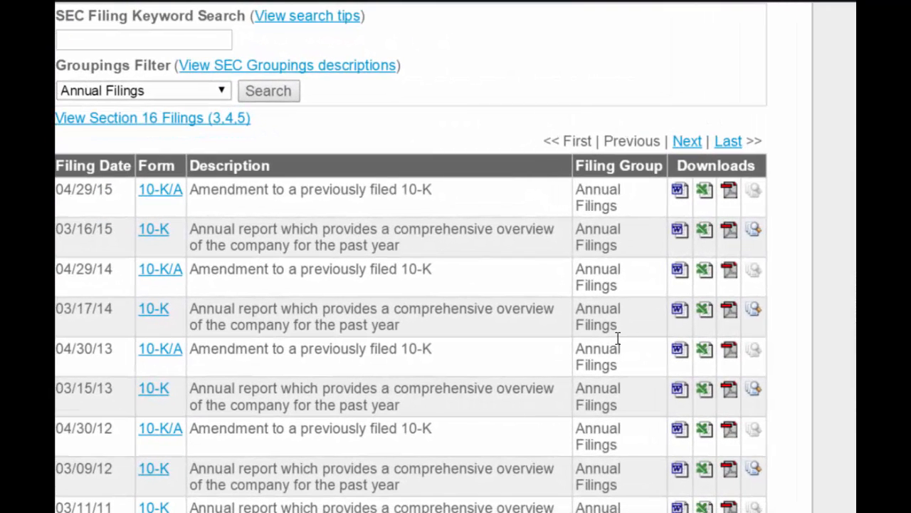
# Download the Excel version of the 10-K filed 03/16/15 and open it with editing enabled in a maximized window.
pyautogui.click(702, 231)
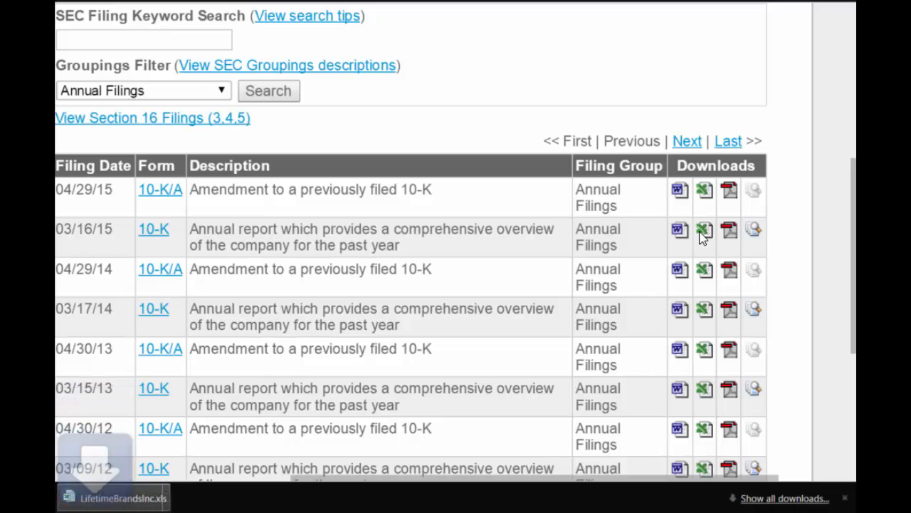
pyautogui.click(117, 499)
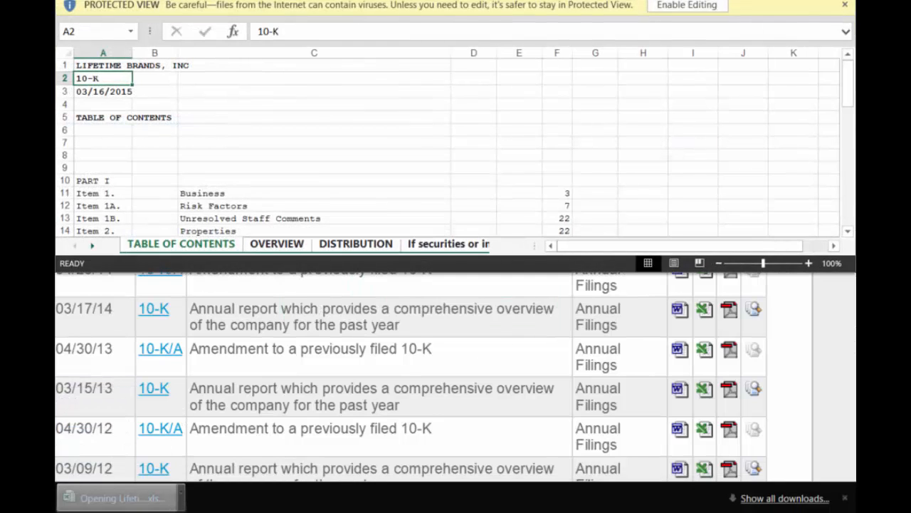
pyautogui.click(691, 5)
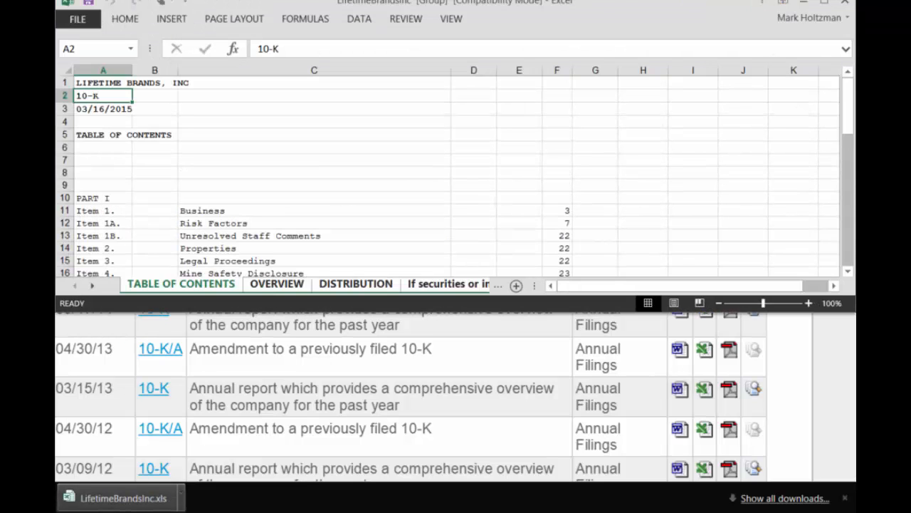
pyautogui.click(824, 4)
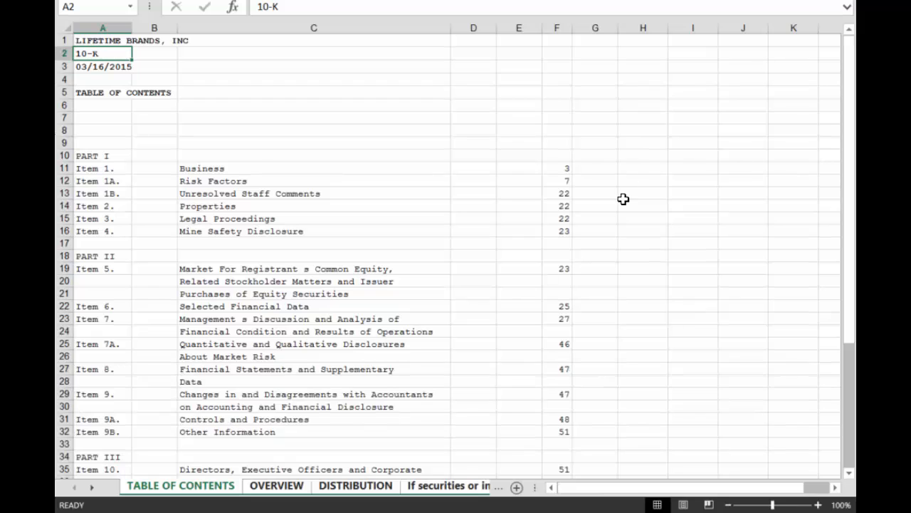
# Display the RESULTS OF OPERATIONS sheet of the 10-K workbook.
pyautogui.moveTo(852, 166); pyautogui.dragTo(854, 139)
pyautogui.click(92, 488)
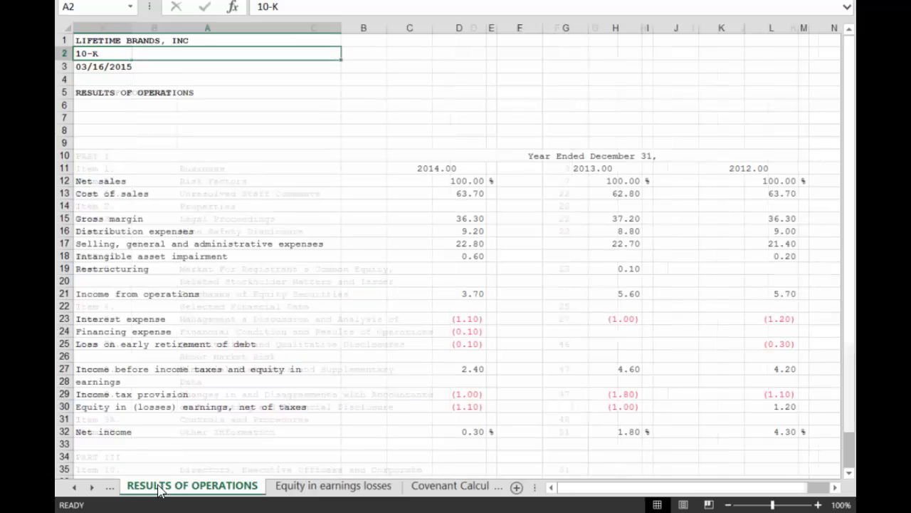
pyautogui.click(161, 489)
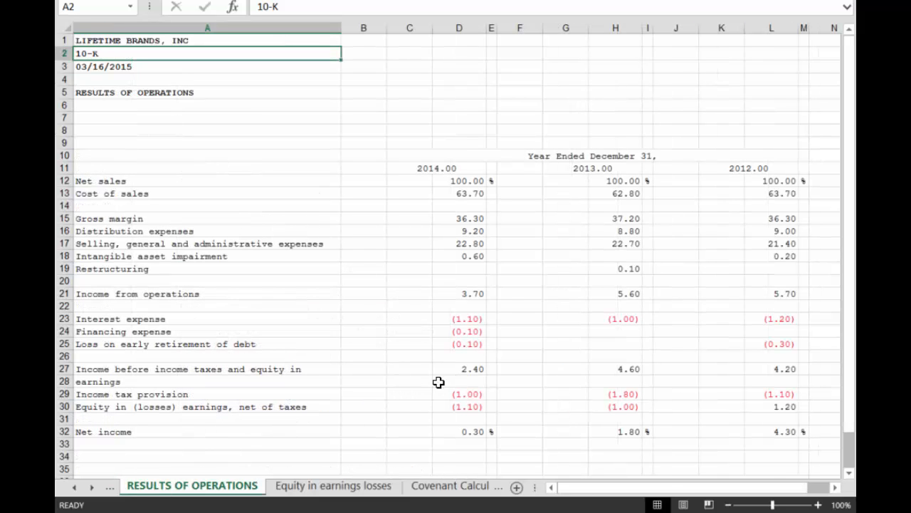
# Display the Cash Flows sheet and look through the whole cash flow statement.
pyautogui.click(92, 487)
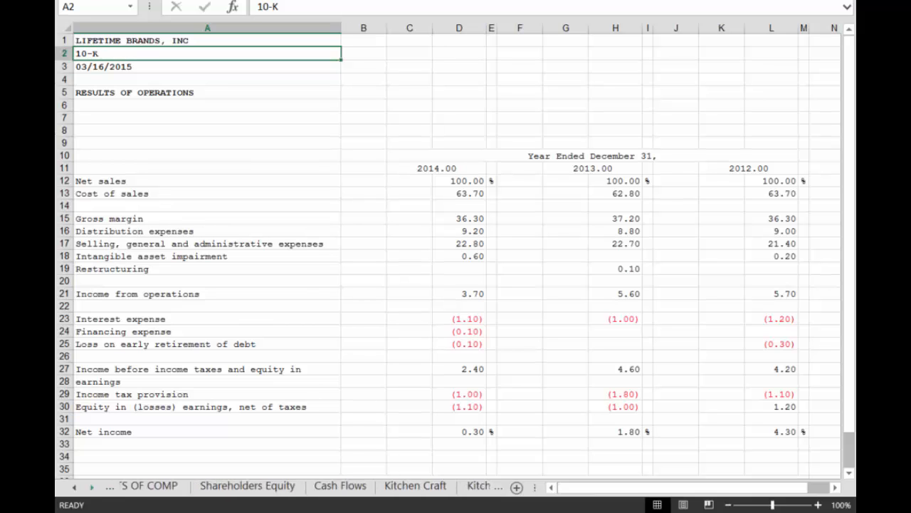
pyautogui.click(126, 487)
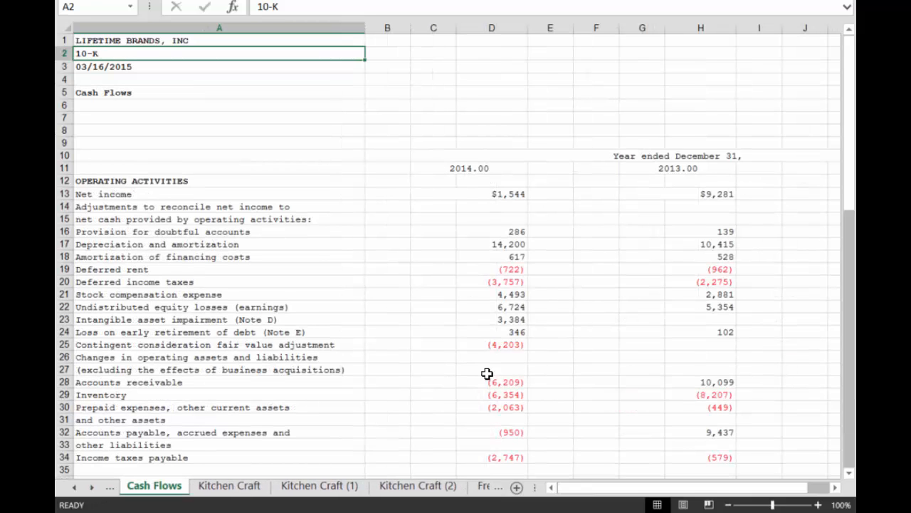
pyautogui.scroll(-17, 519, 378)
pyautogui.scroll(9, 518, 384)
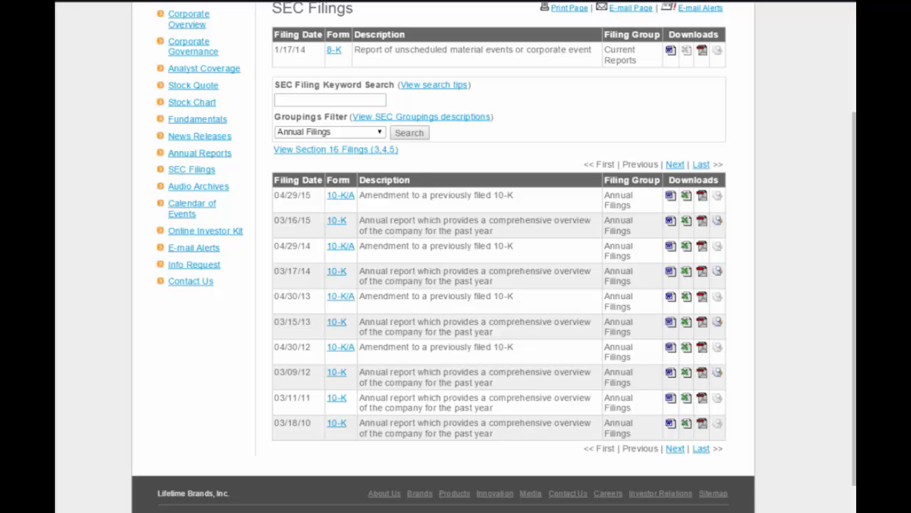
# Open the EDGAR company filings search on sec.gov and look up the company name lifetime brands.
pyautogui.write('sec.')
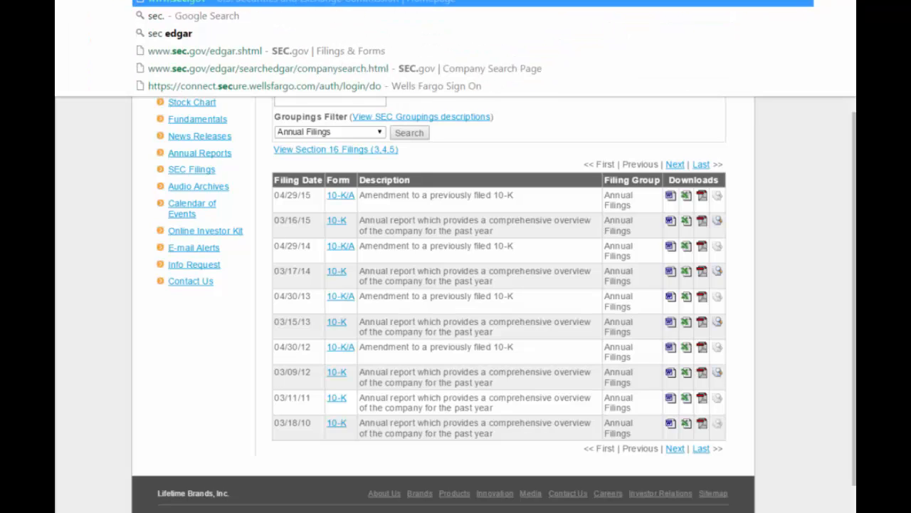
pyautogui.write('gov')
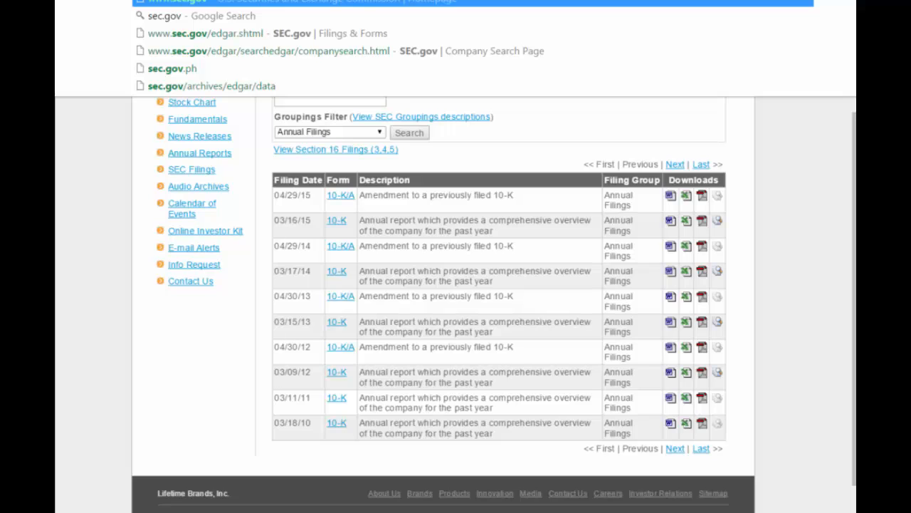
pyautogui.press('Return')
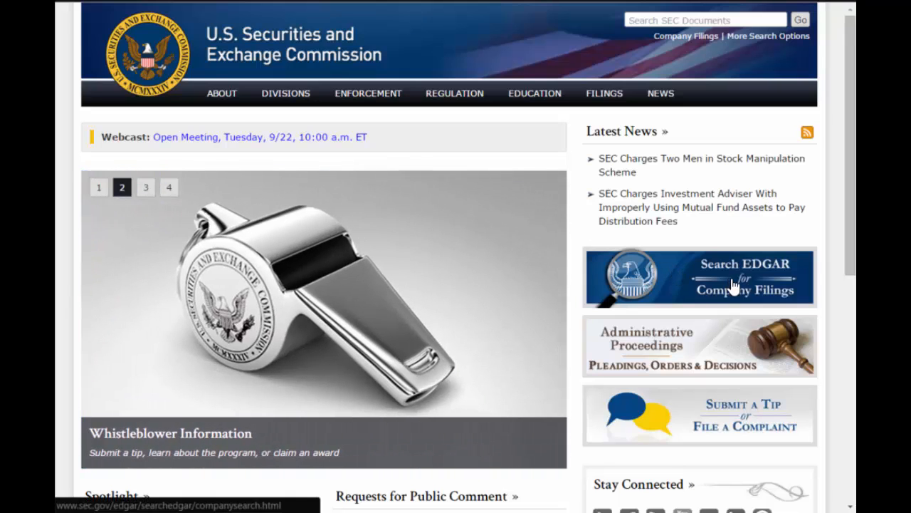
pyautogui.click(734, 283)
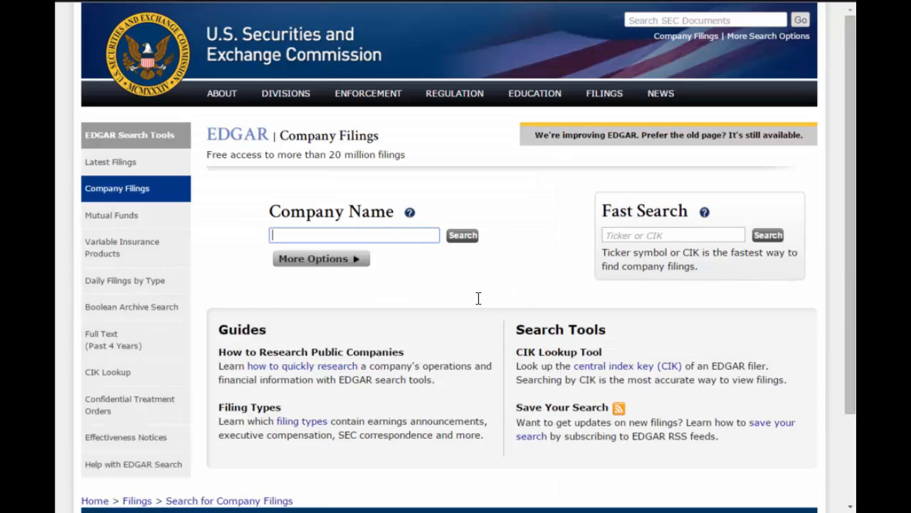
pyautogui.write('lifetime brands')
pyautogui.press('Return')
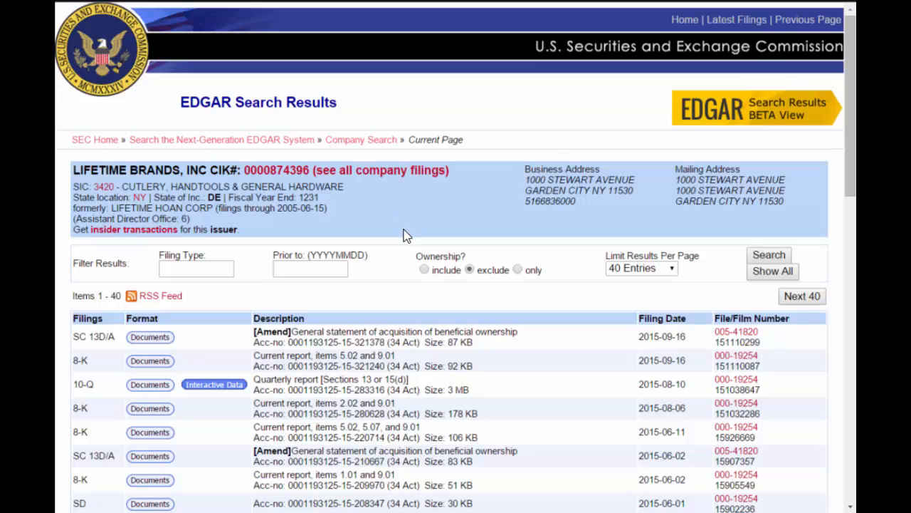
# Open the main document d867597d10k.htm of the 10-K filed 2015-03-16.
pyautogui.scroll(-3, 366, 281)
pyautogui.scroll(-2, 366, 285)
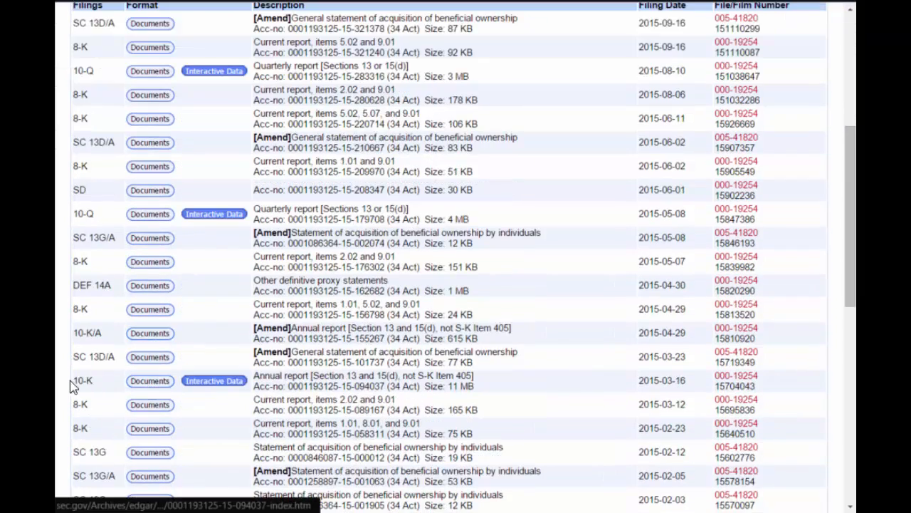
pyautogui.moveTo(104, 381); pyautogui.dragTo(76, 383)
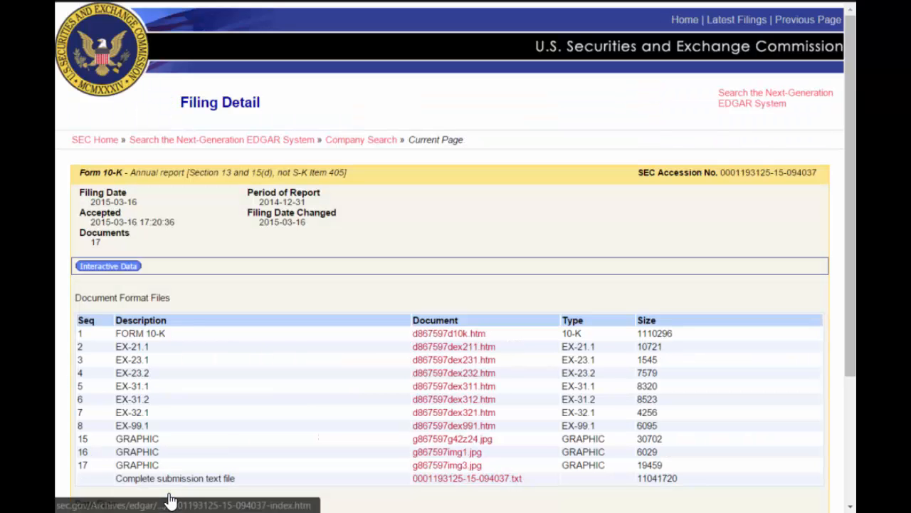
pyautogui.click(438, 335)
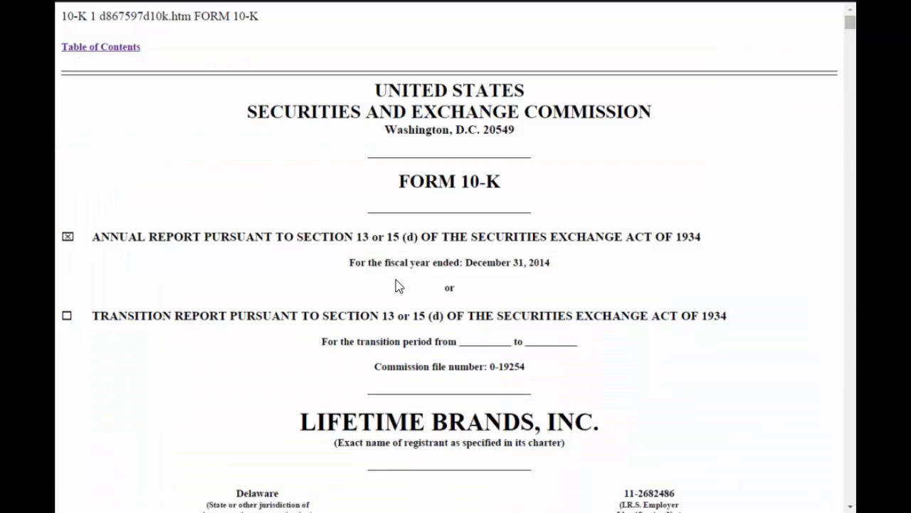
# Examine the 10-K's consolidated financial statements, from the cash flows back to the balance sheets.
pyautogui.moveTo(850, 24); pyautogui.dragTo(847, 329)
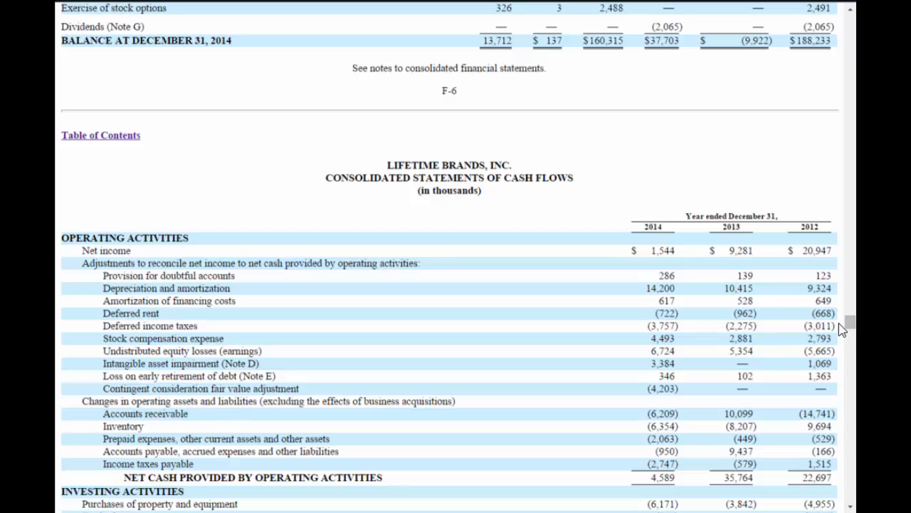
pyautogui.scroll(10, 727, 335)
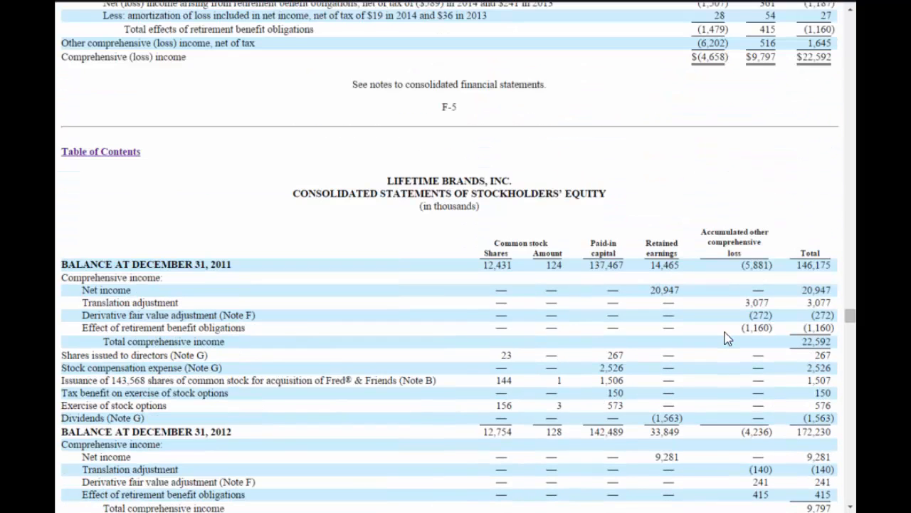
pyautogui.scroll(-5, 727, 338)
pyautogui.scroll(20, 720, 332)
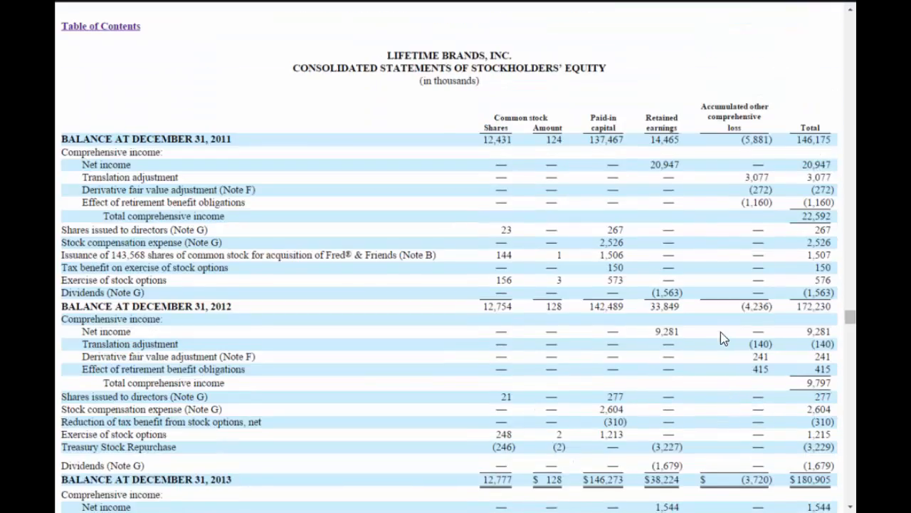
pyautogui.scroll(13, 686, 328)
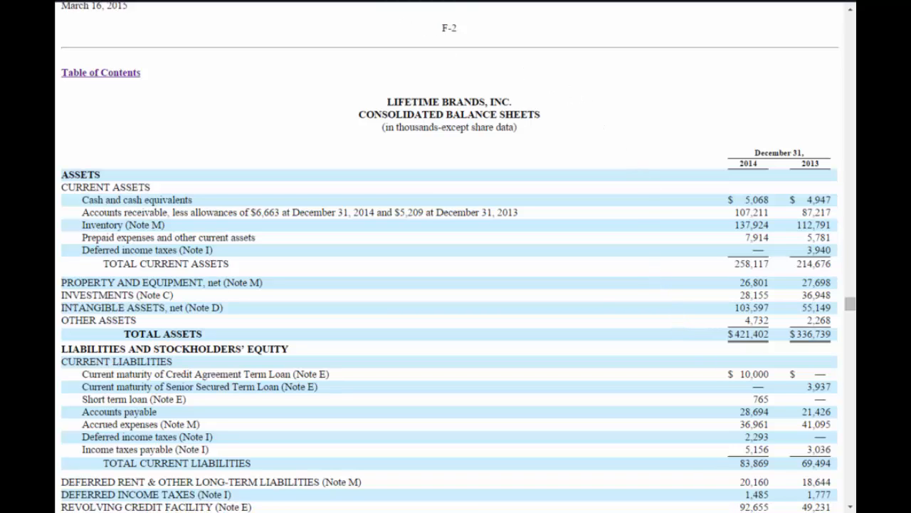
# Go to finance.google.com and search for lifetime brands.
pyautogui.write('financeg')
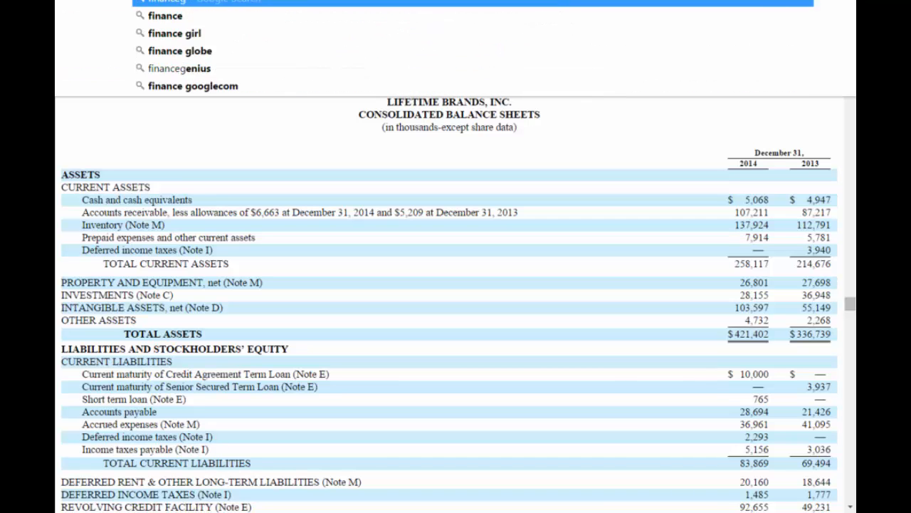
pyautogui.press('BackSpace')
pyautogui.write('.google.com')
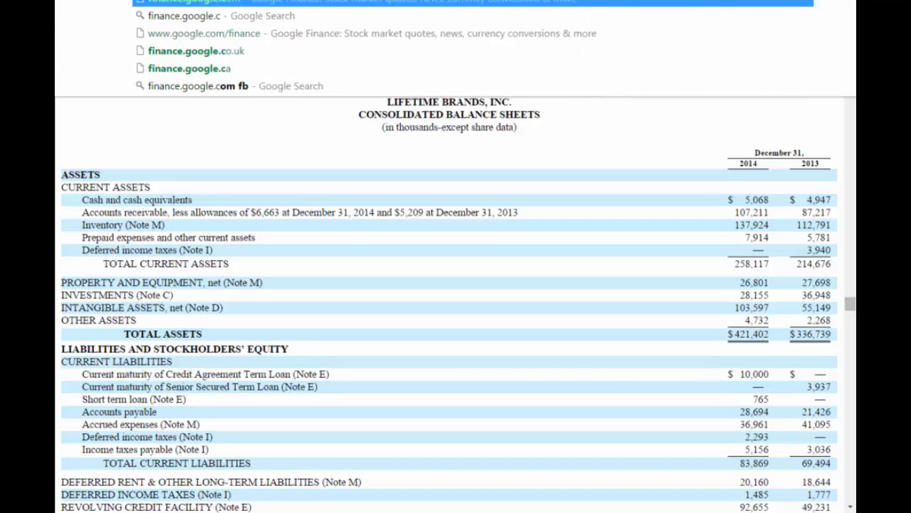
pyautogui.press('Return')
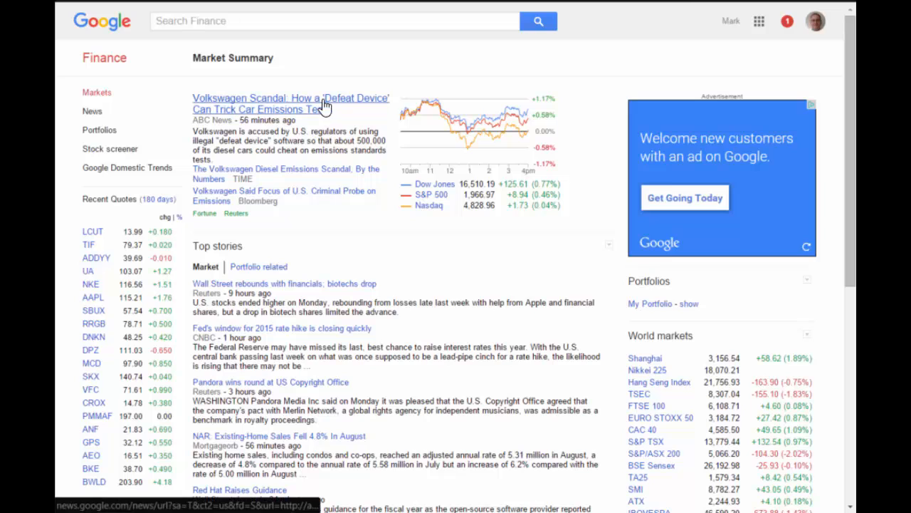
pyautogui.click(258, 22)
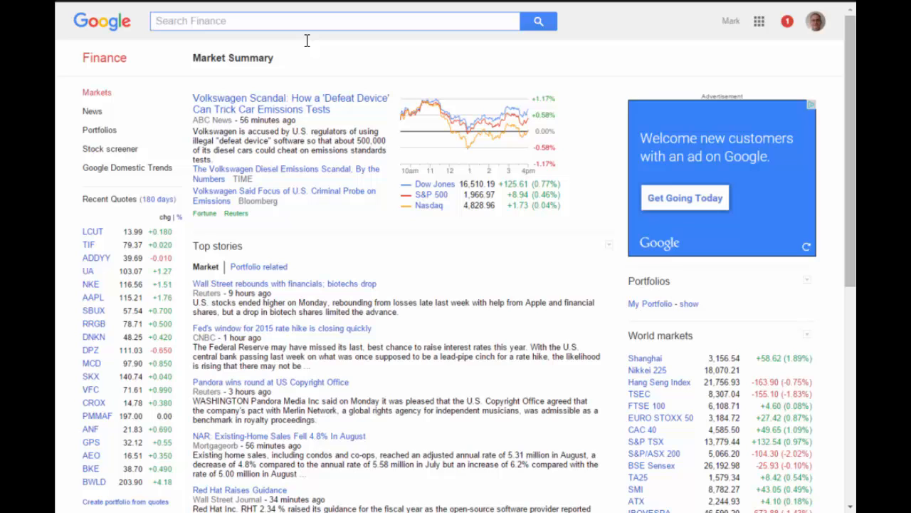
pyautogui.write('lifetime brands')
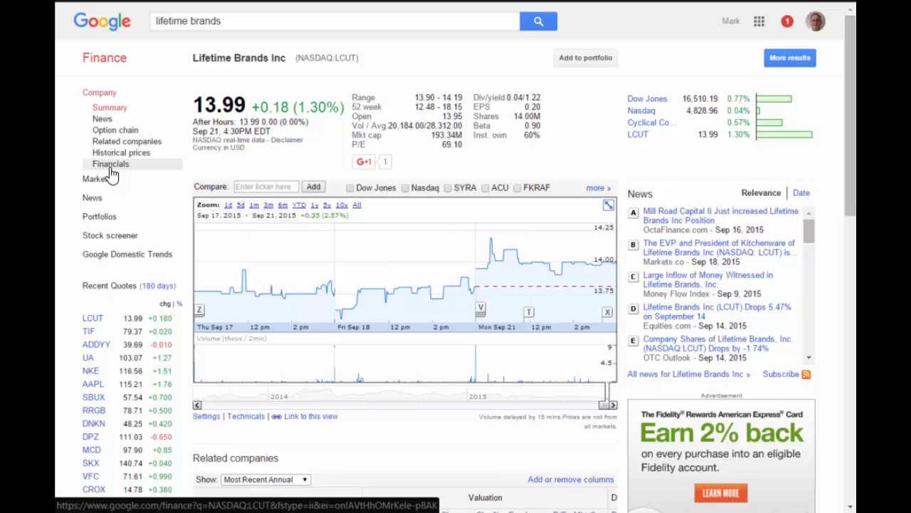
# Show the annual income statement in the company's financials and look through its line items.
pyautogui.click(111, 173)
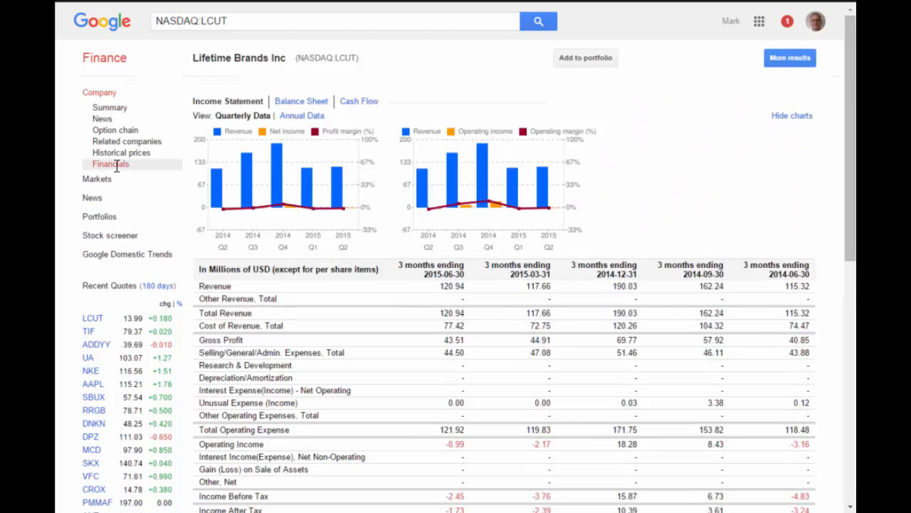
pyautogui.click(290, 116)
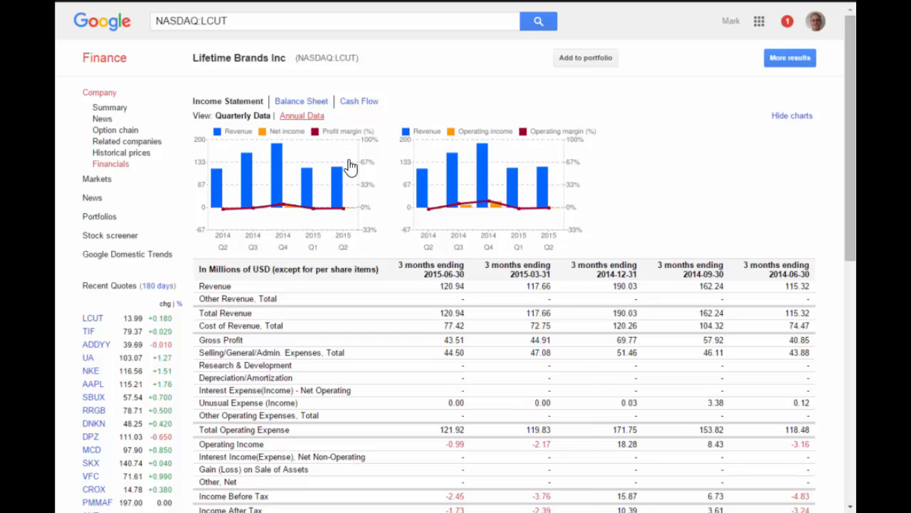
pyautogui.scroll(-5, 290, 304)
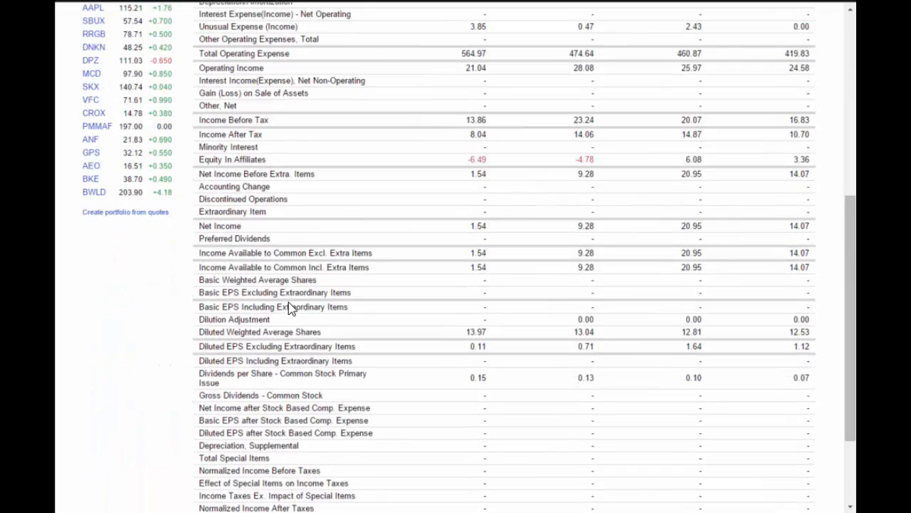
pyautogui.scroll(4, 291, 304)
pyautogui.scroll(3, 292, 281)
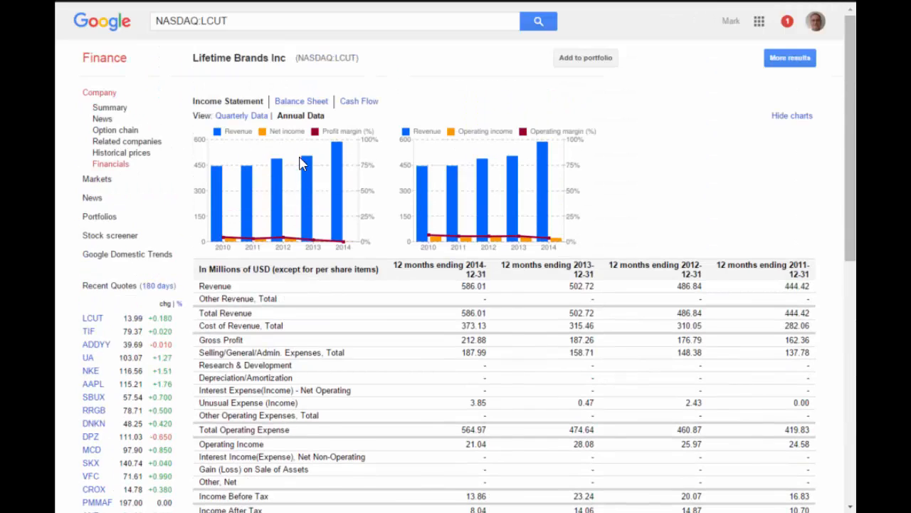
# View the company's annual balance sheet and its cash flow statement.
pyautogui.click(306, 111)
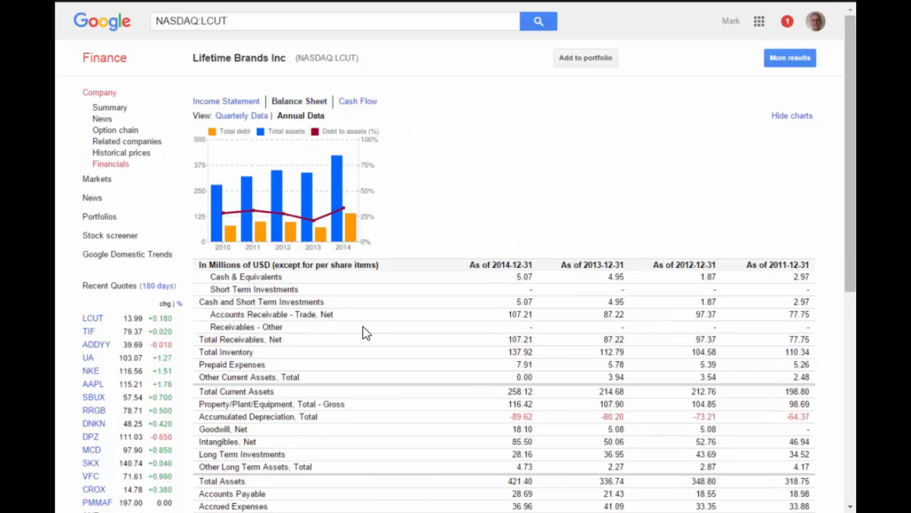
pyautogui.scroll(-4, 364, 332)
pyautogui.scroll(4, 365, 333)
pyautogui.click(358, 103)
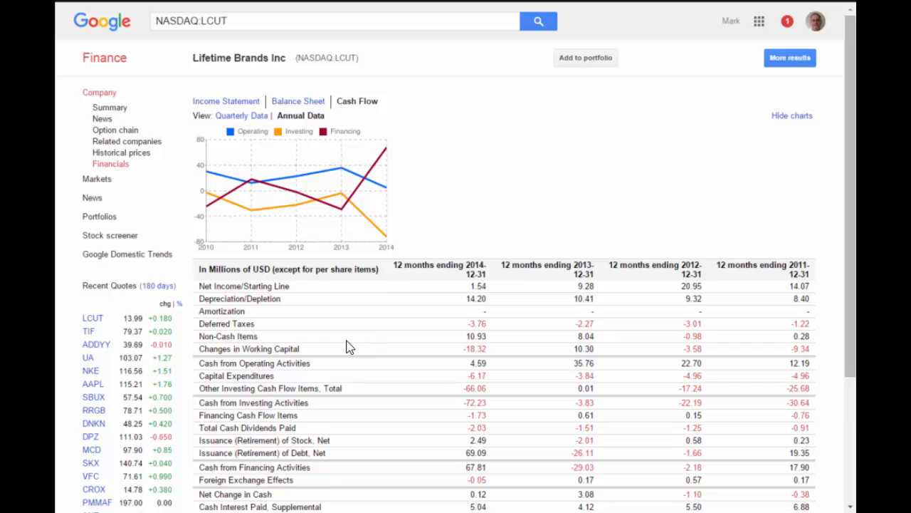
# Set the price chart on the company's summary page to five years and add the Dow Jones as a comparison.
pyautogui.click(128, 163)
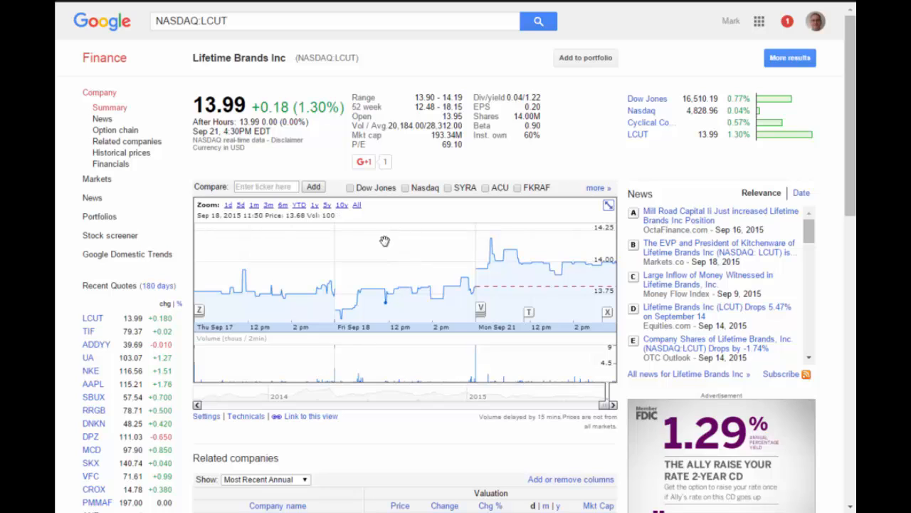
pyautogui.click(327, 206)
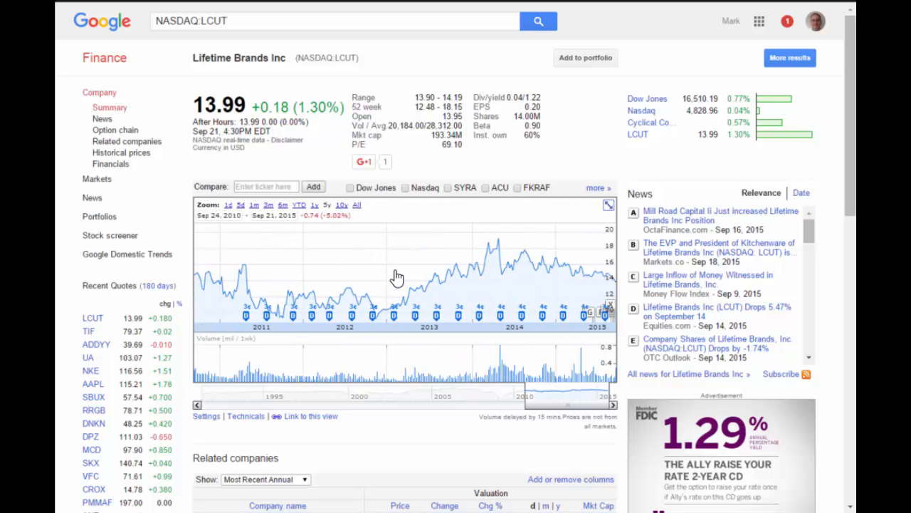
pyautogui.click(350, 188)
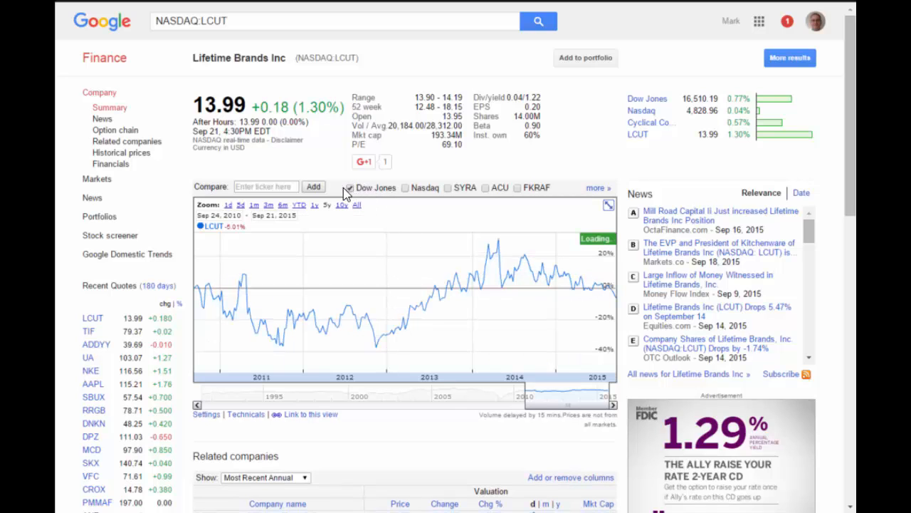